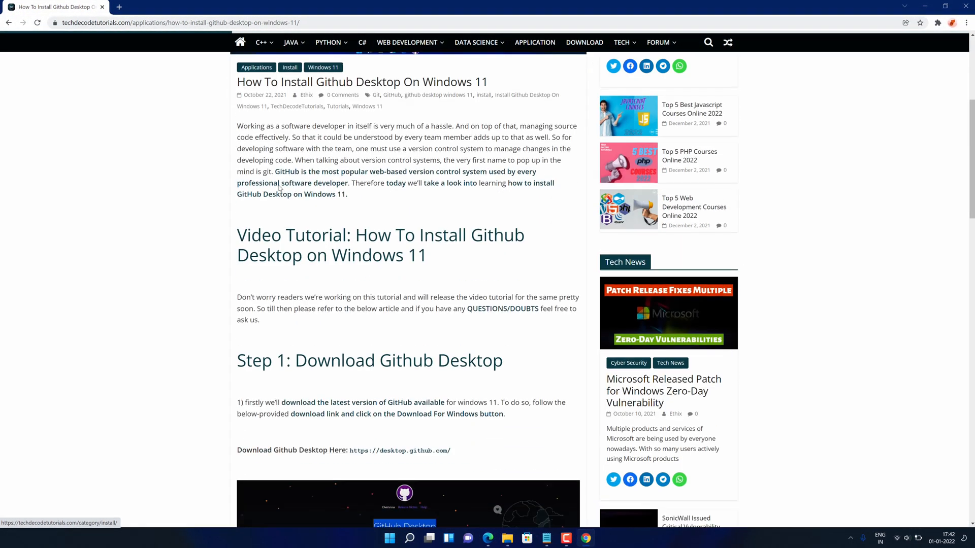
drag(235, 284, 507, 285)
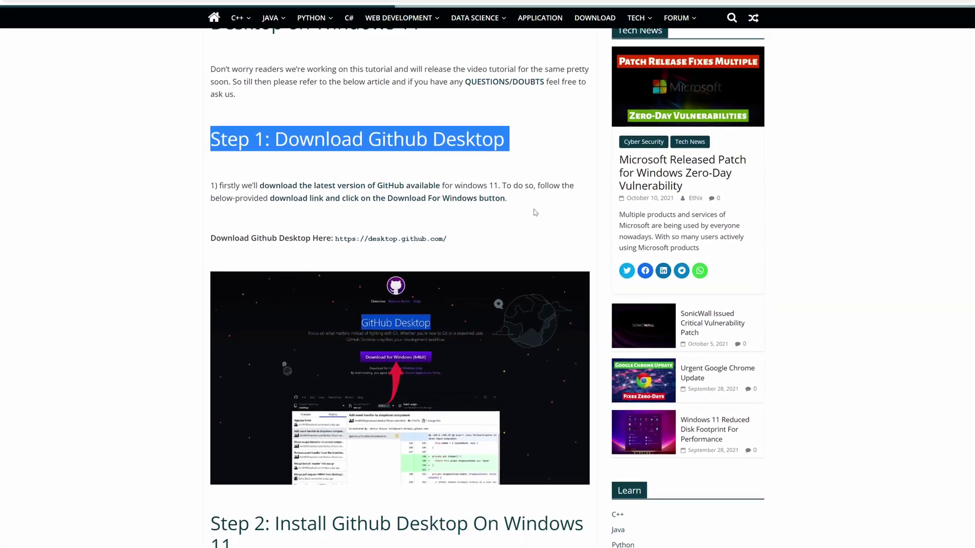
scroll(534, 213, down, 8)
scroll(533, 211, down, 3)
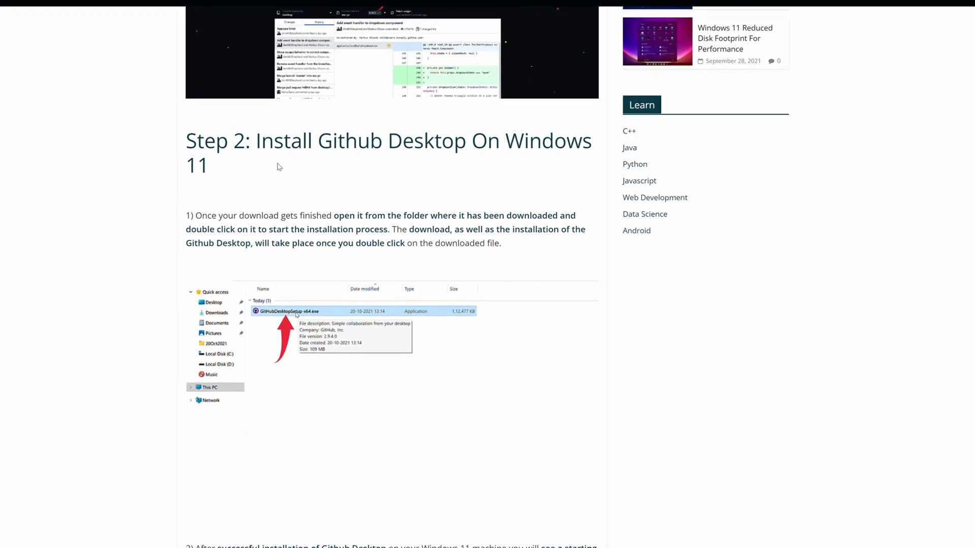
drag(181, 139, 228, 164)
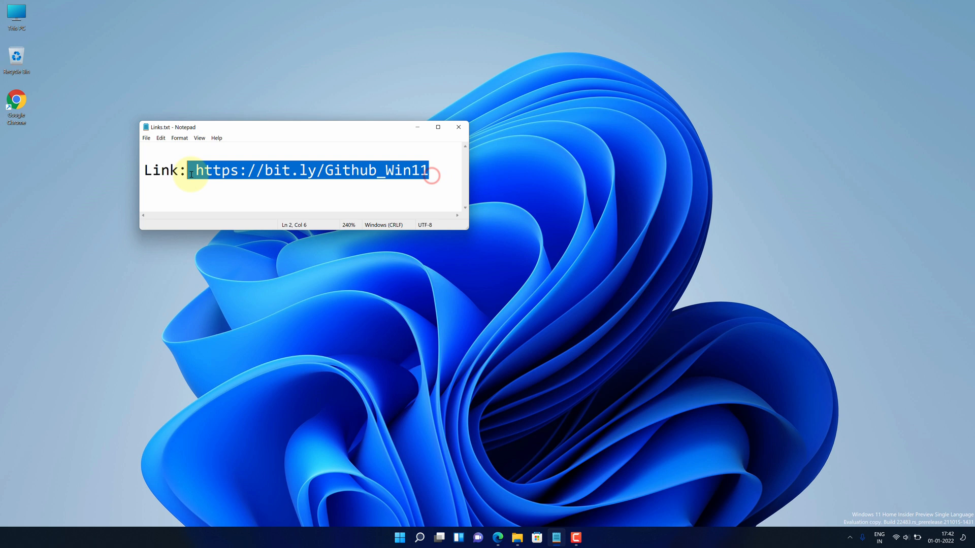
right_click(195, 174)
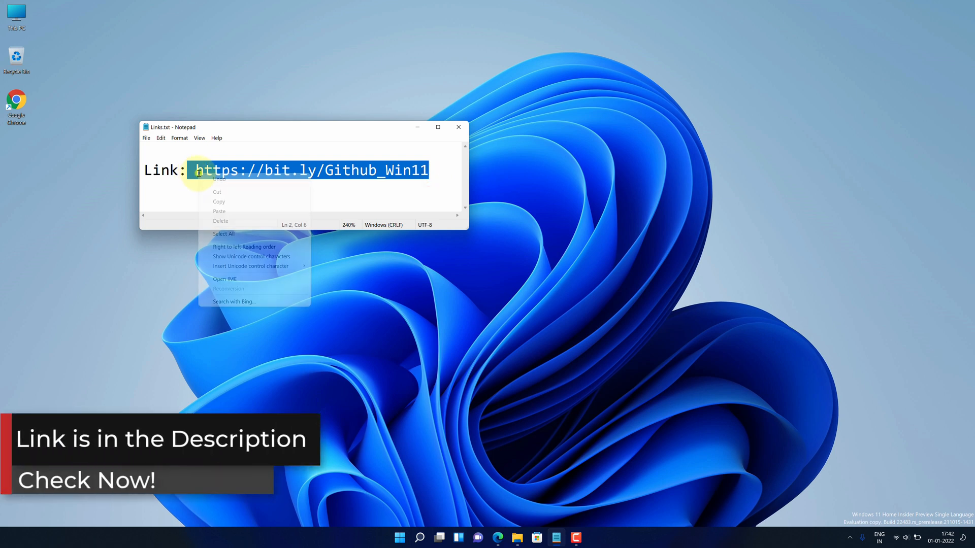
click(211, 202)
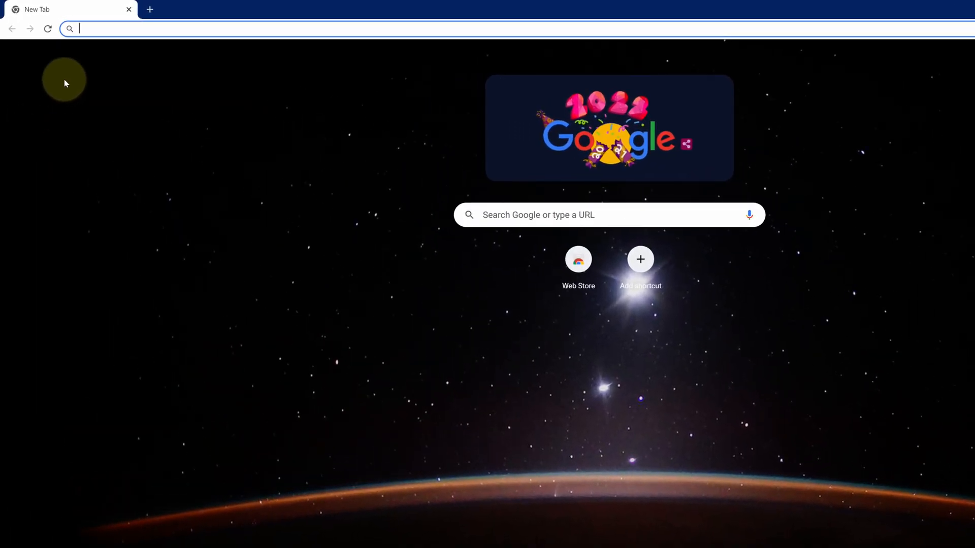
Load the pasted short link in the address bar to reach the GitHub Desktop Windows 11 tutorial.
right_click(91, 29)
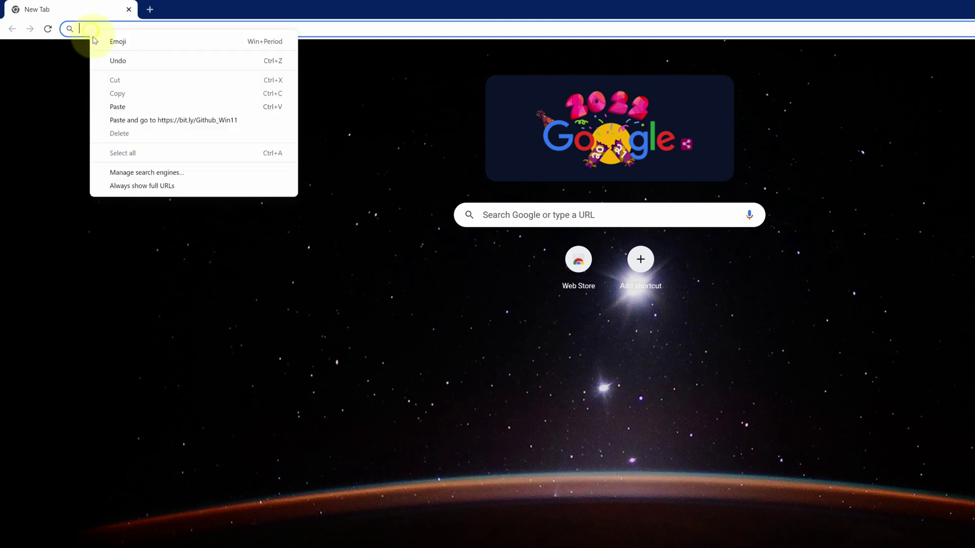
click(117, 110)
key(Return)
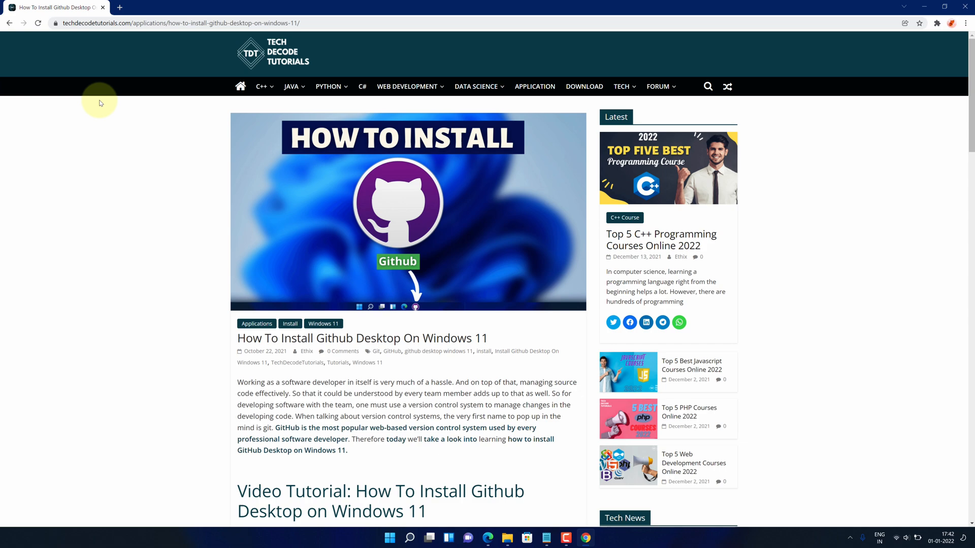
scroll(247, 210, down, 5)
scroll(229, 213, down, 5)
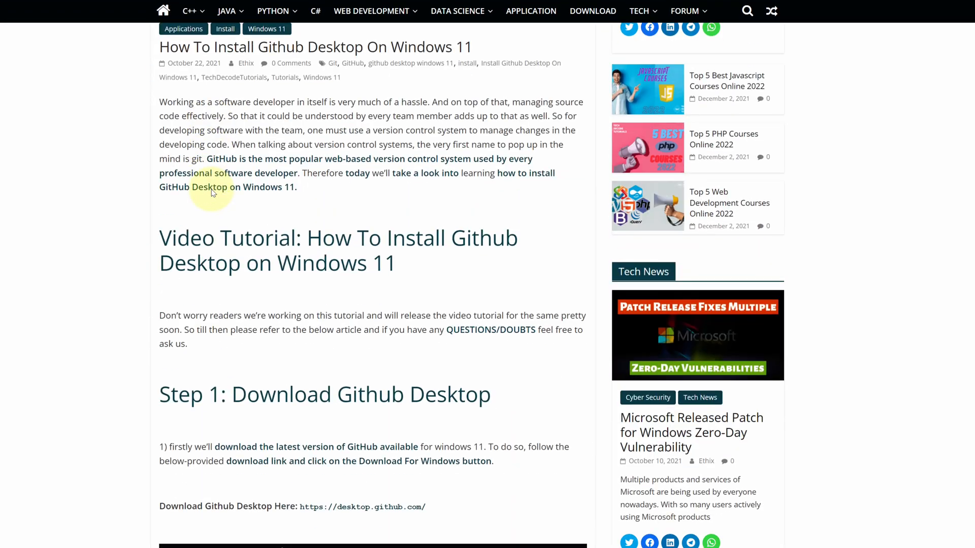
scroll(198, 215, down, 3)
drag(163, 226, 523, 226)
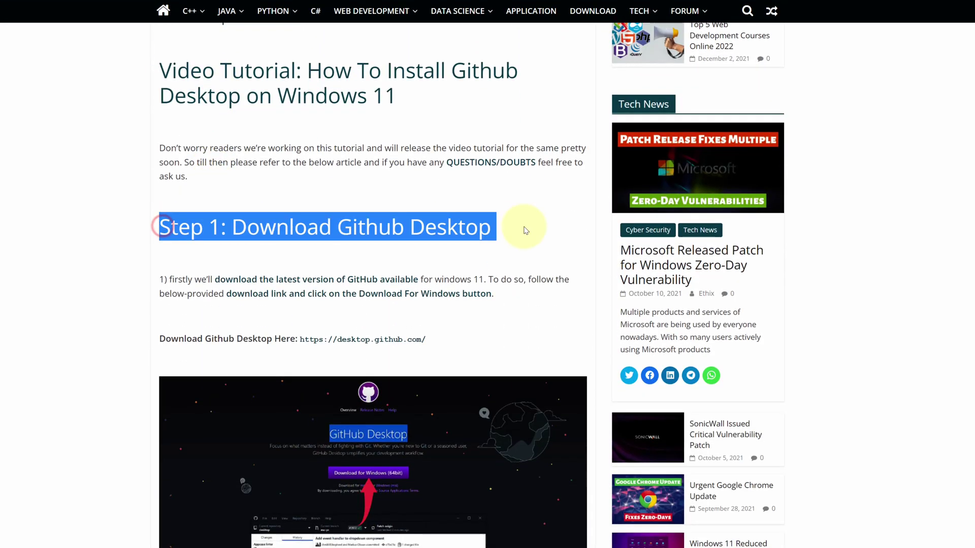
scroll(523, 226, down, 5)
scroll(523, 226, down, 3)
scroll(523, 226, down, 3)
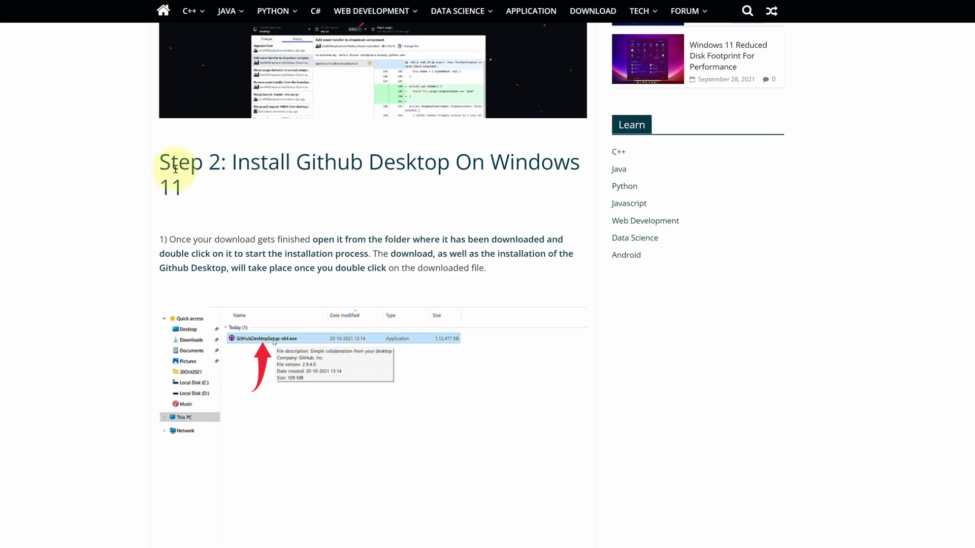
drag(160, 161, 221, 183)
scroll(221, 184, down, 5)
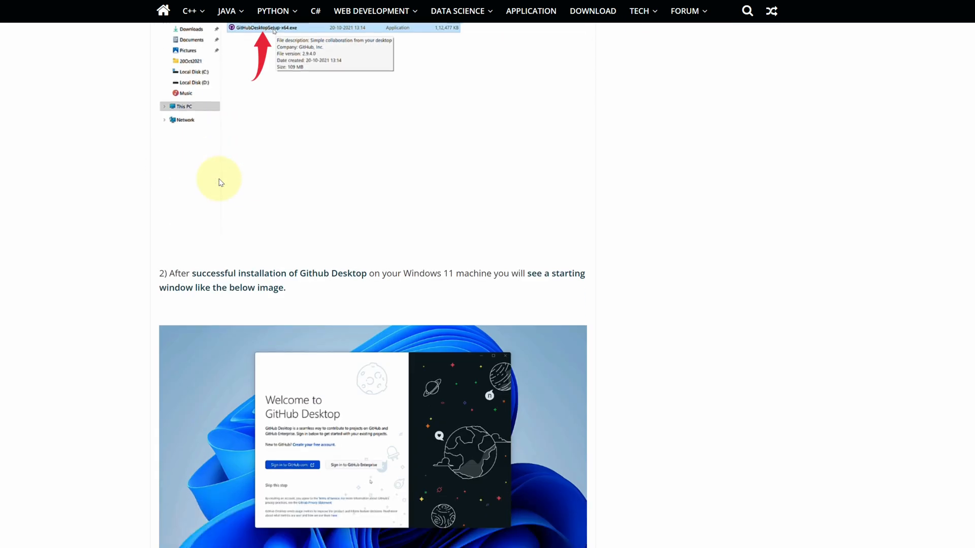
scroll(221, 183, down, 4)
scroll(219, 179, down, 2)
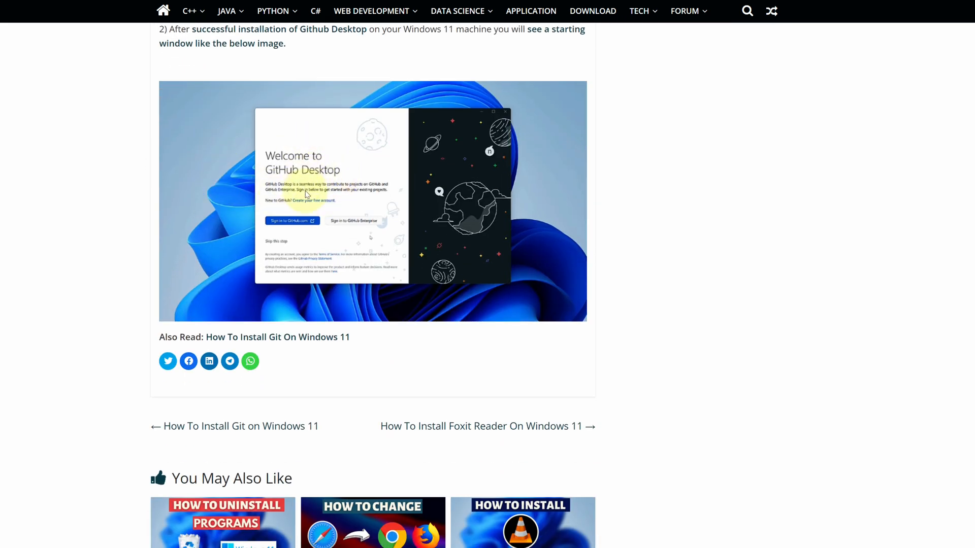
scroll(329, 204, up, 5)
scroll(329, 203, up, 8)
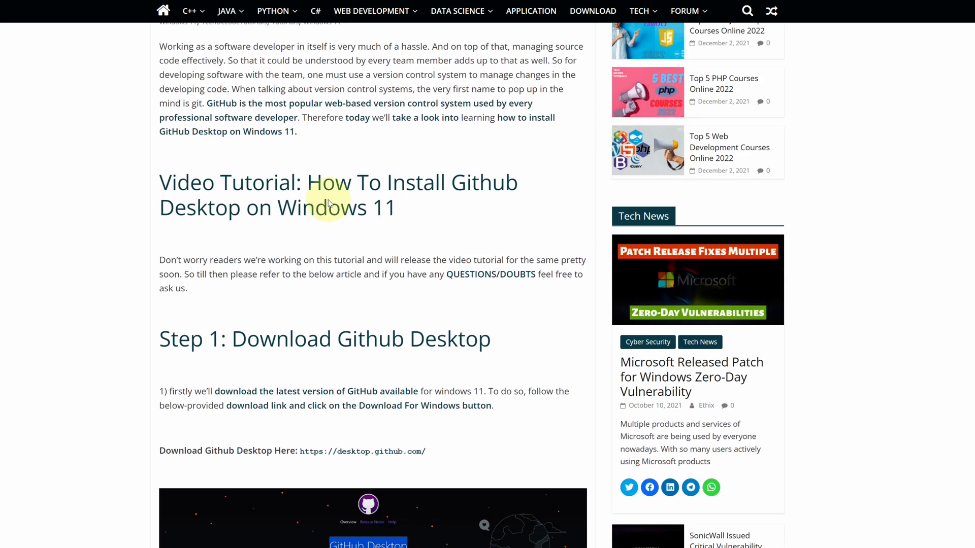
scroll(329, 204, down, 3)
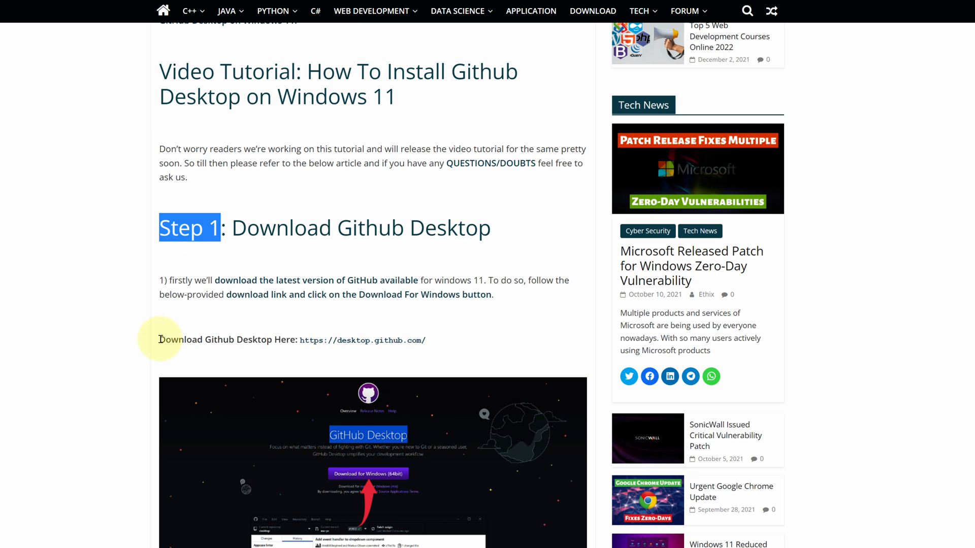
Download the GitHub Desktop Windows (64bit) installer from desktop.github.com.
click(374, 340)
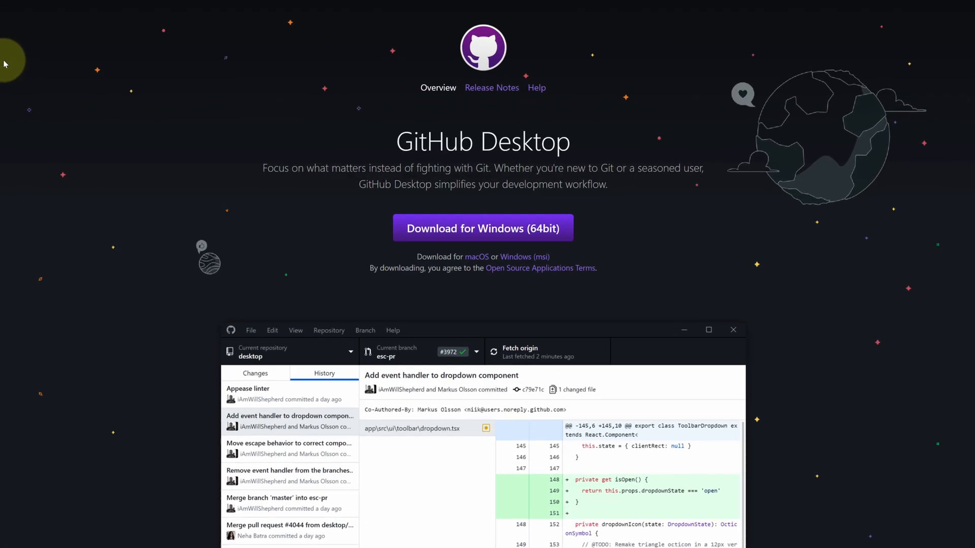
drag(397, 143, 567, 143)
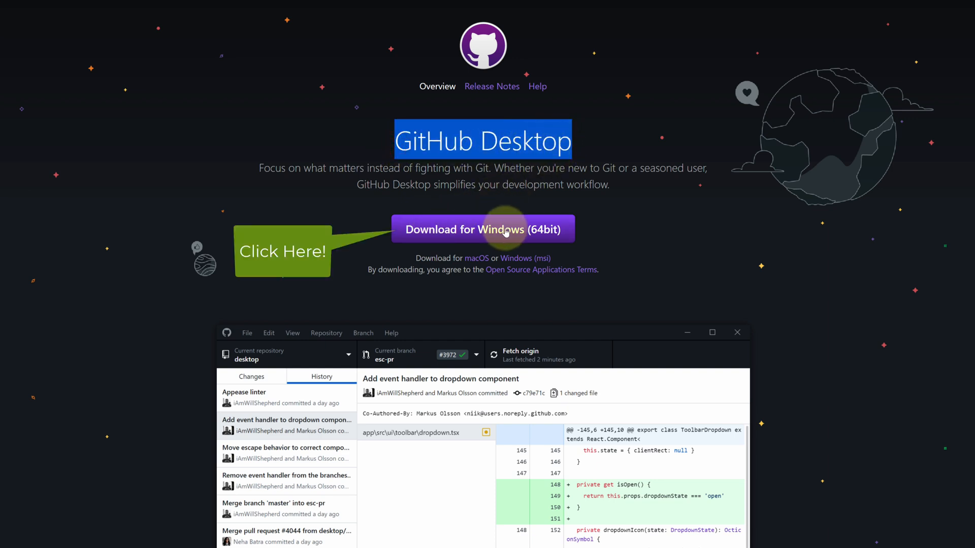
click(479, 237)
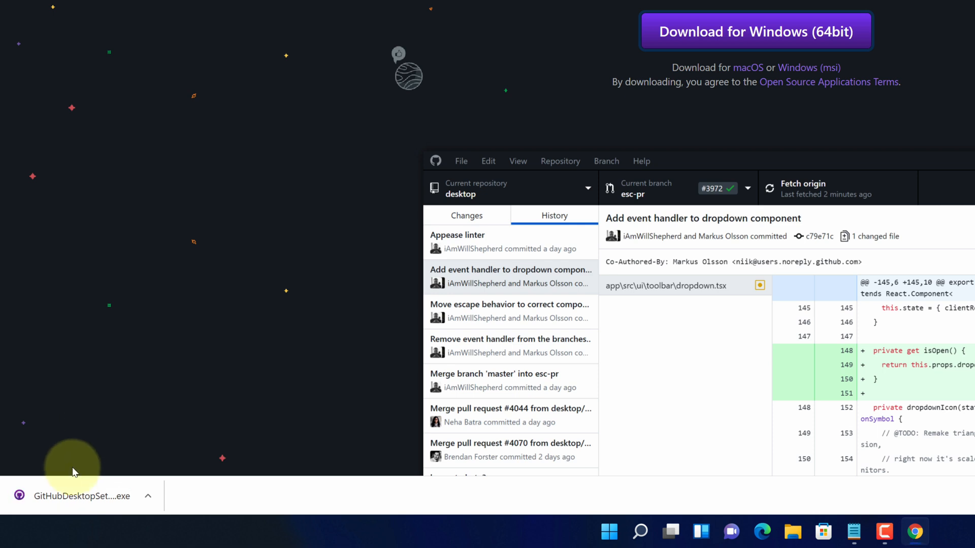
Show the finished installer download in its Downloads folder.
click(148, 495)
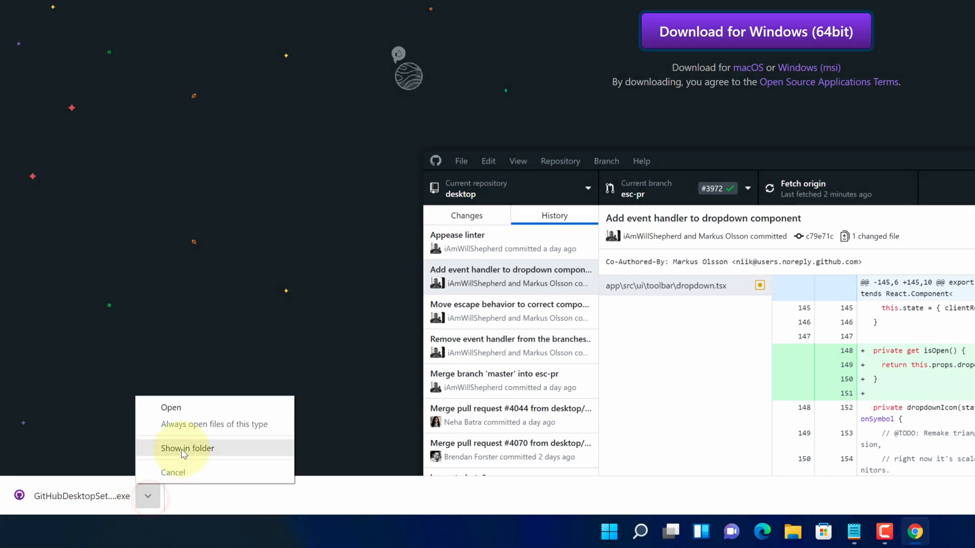
click(183, 449)
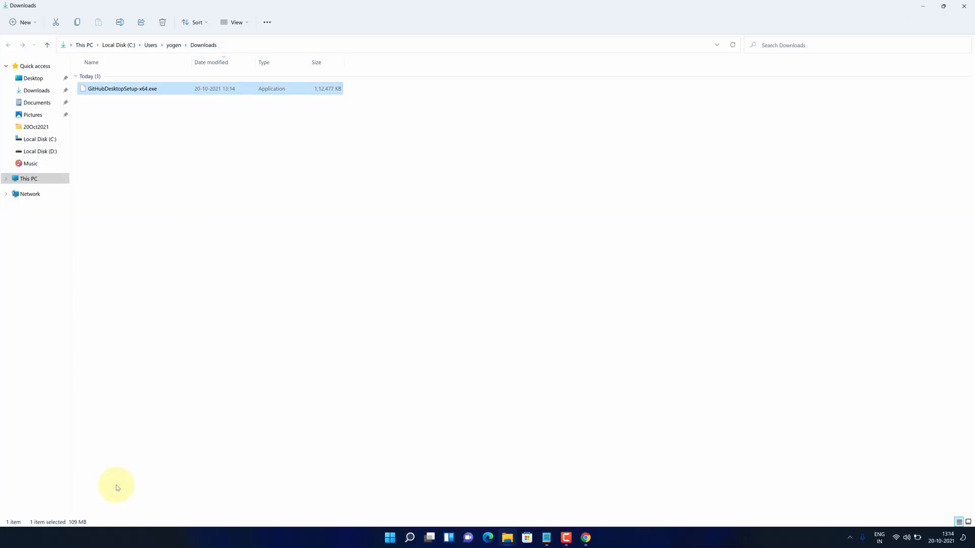
mouse_move(152, 111)
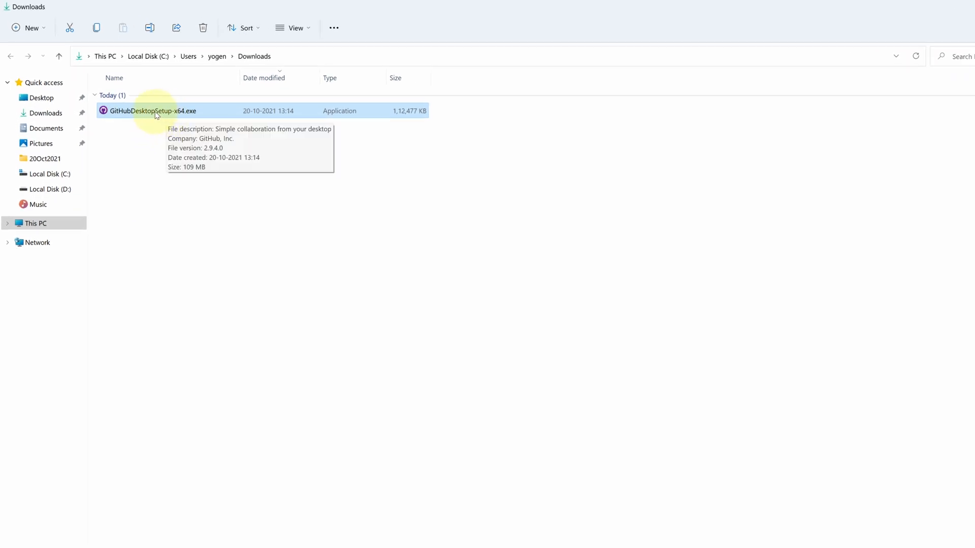
Launch GitHubDesktopSetup-x64.exe from Downloads to start the installation splash.
double_click(154, 112)
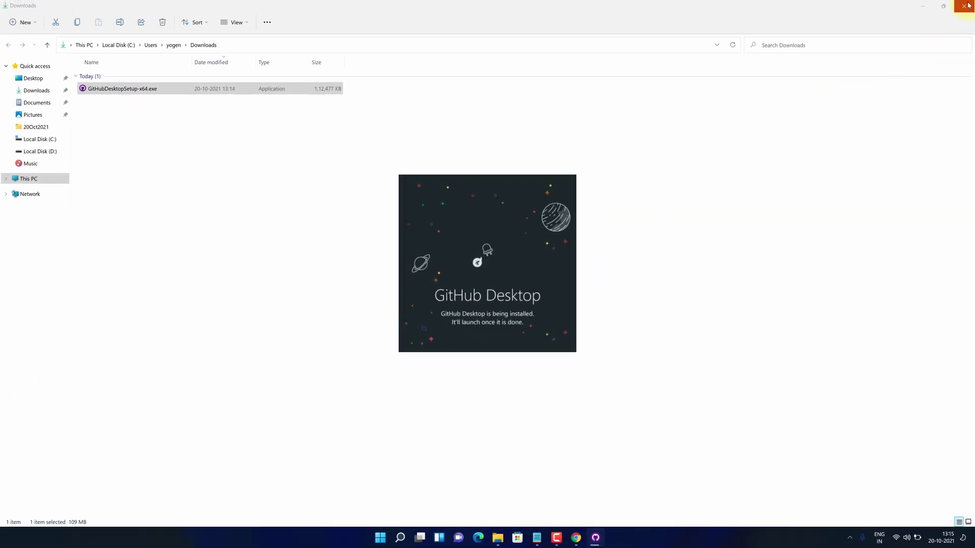
Close File Explorer, Chrome and Notepad, leaving only the installer splash on the desktop.
click(964, 7)
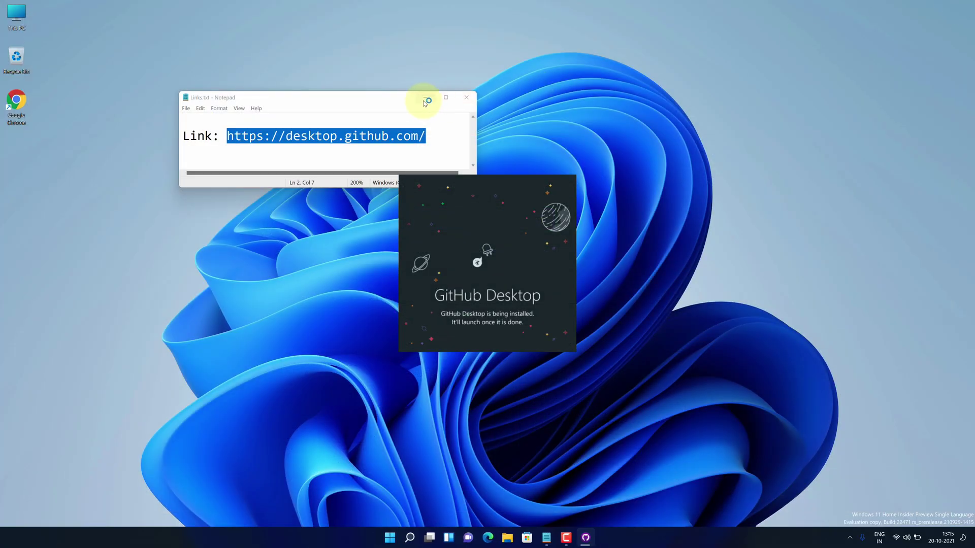
click(425, 102)
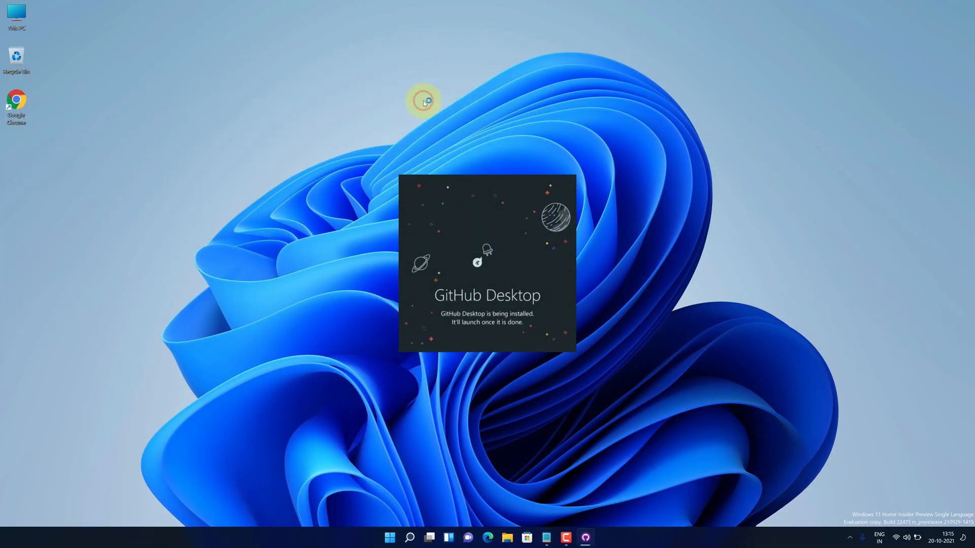